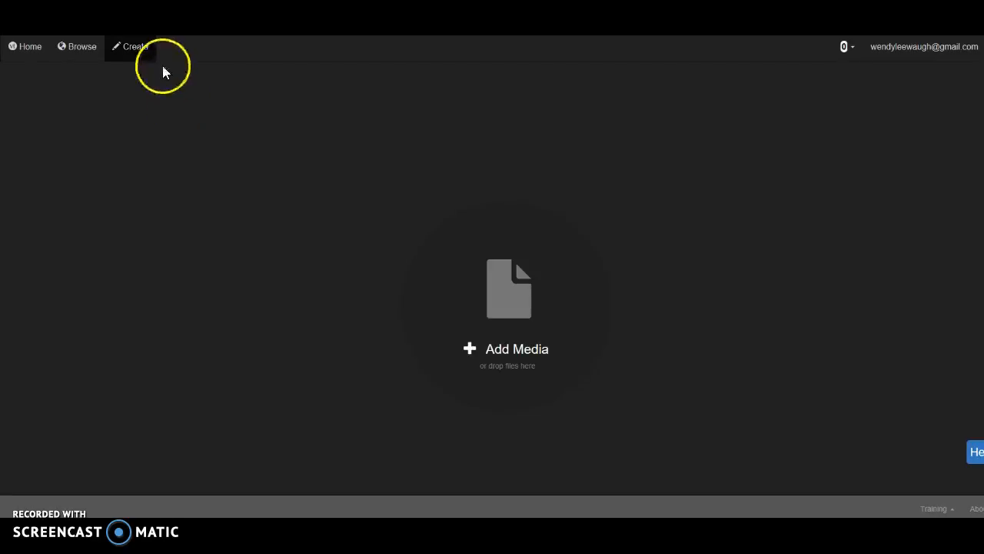
Upload the PowerPoint file Where in the World Are You from the computer as the thread's media
{"action": "left_click", "coordinate": [516, 358]}
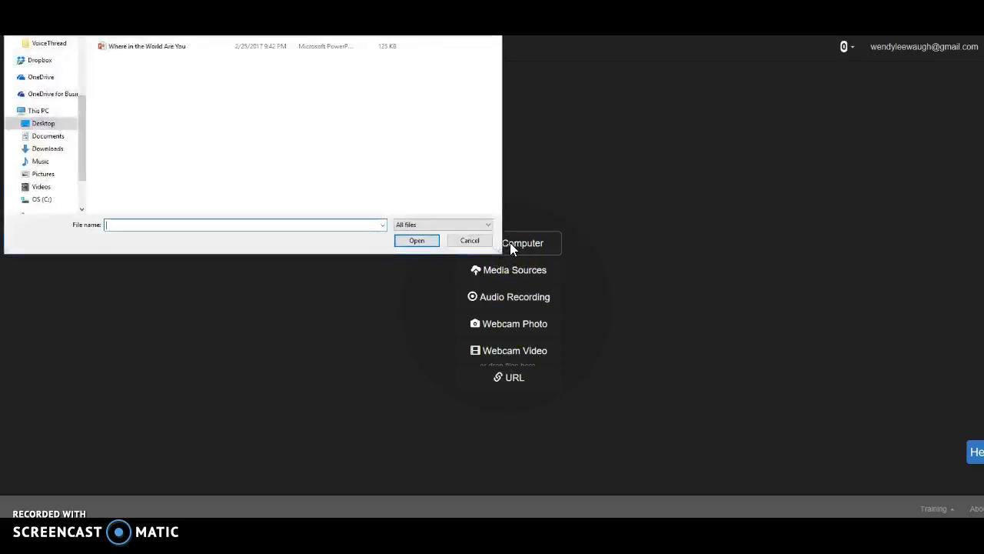
{"action": "left_click", "coordinate": [145, 48]}
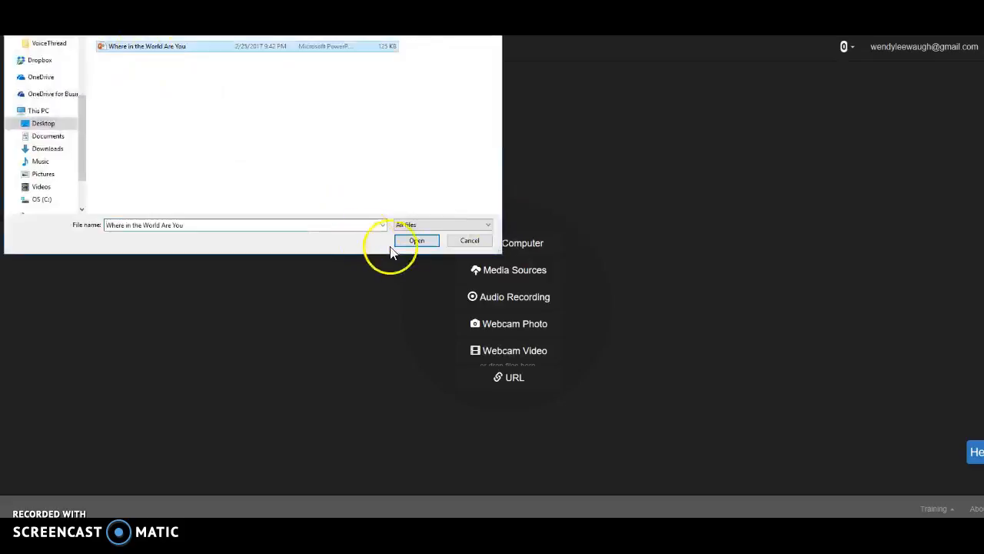
{"action": "left_click", "coordinate": [419, 242]}
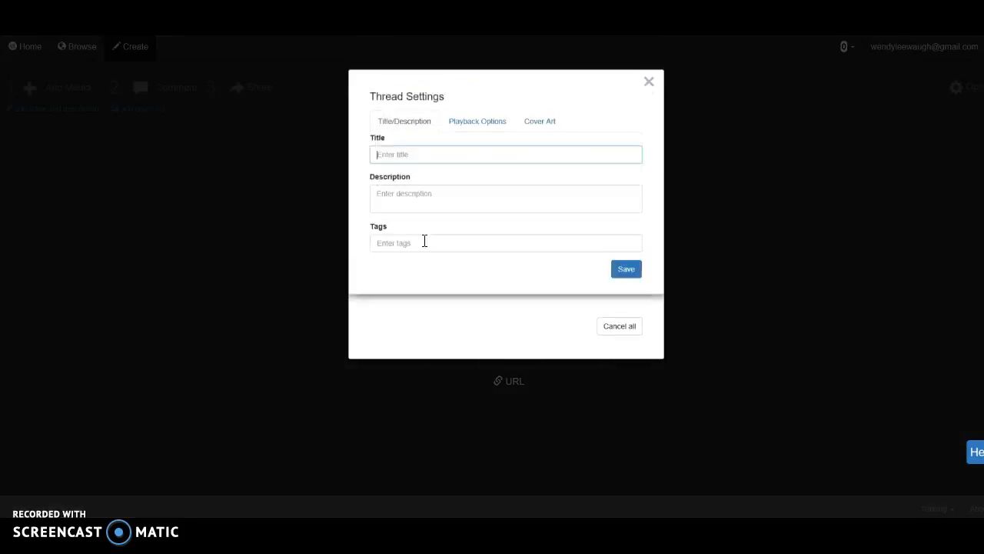
Title the new thread BIS 632 and save its settings
{"action": "left_click", "coordinate": [554, 253]}
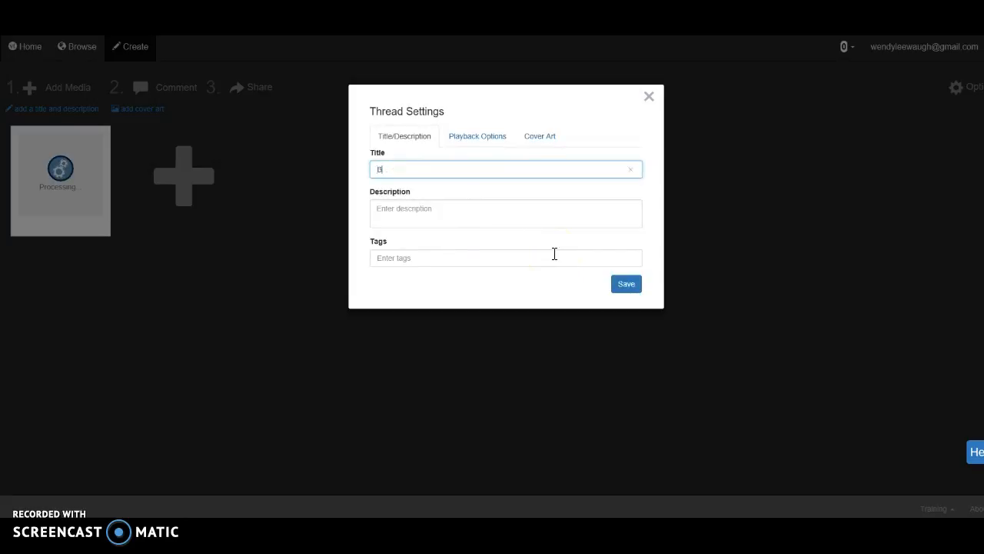
{"action": "type", "text": "632"}
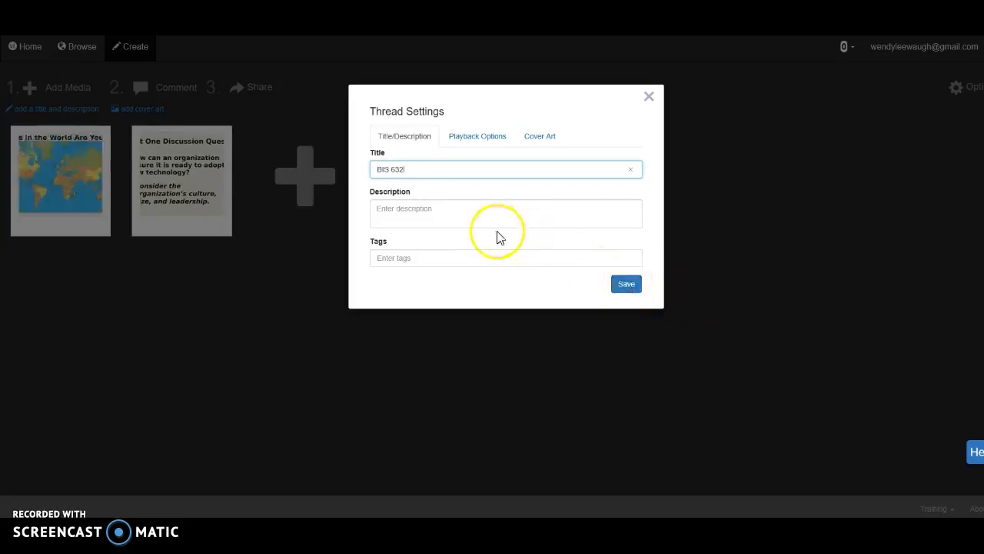
{"action": "left_click", "coordinate": [628, 285]}
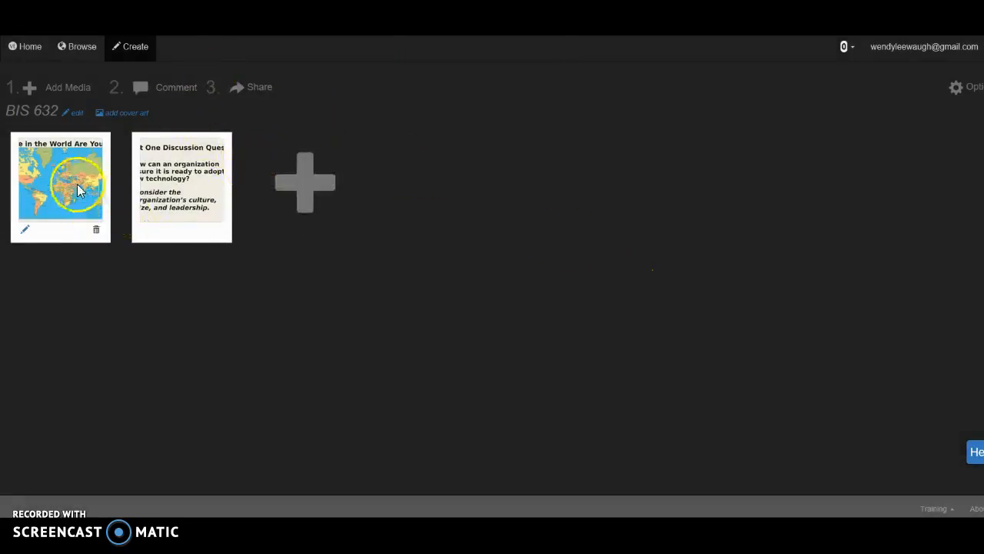
Select the world map slide and open it for commenting
{"action": "left_click", "coordinate": [50, 187]}
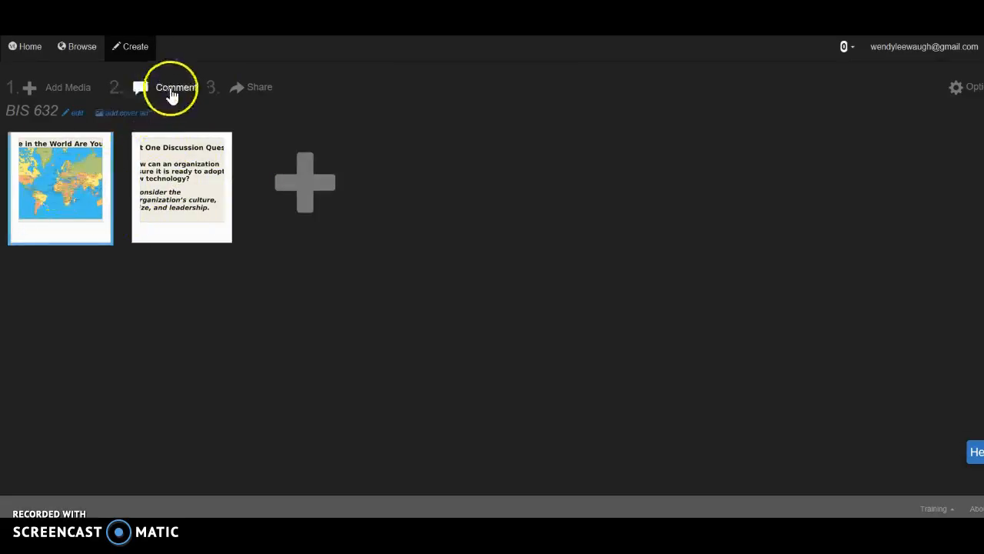
{"action": "left_click", "coordinate": [194, 174]}
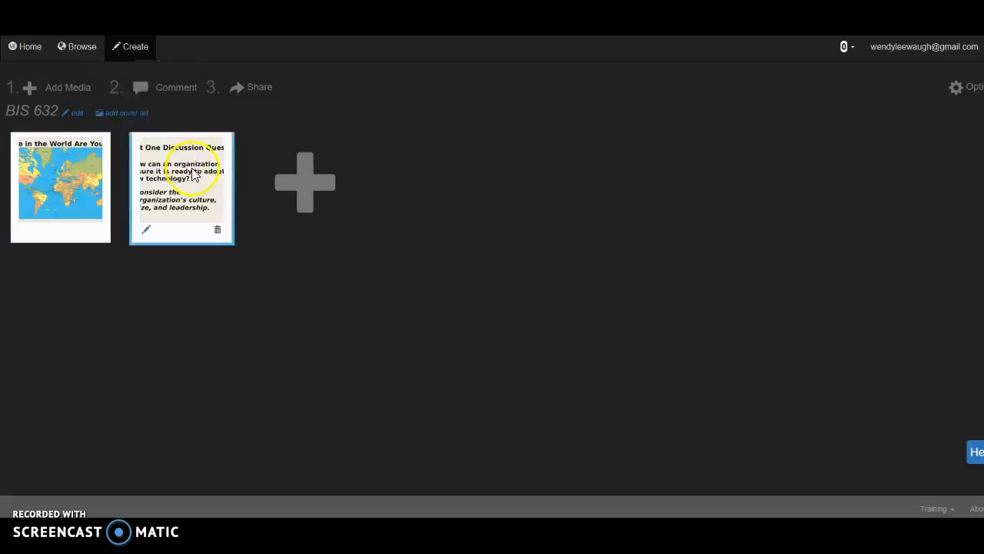
{"action": "left_click", "coordinate": [67, 172]}
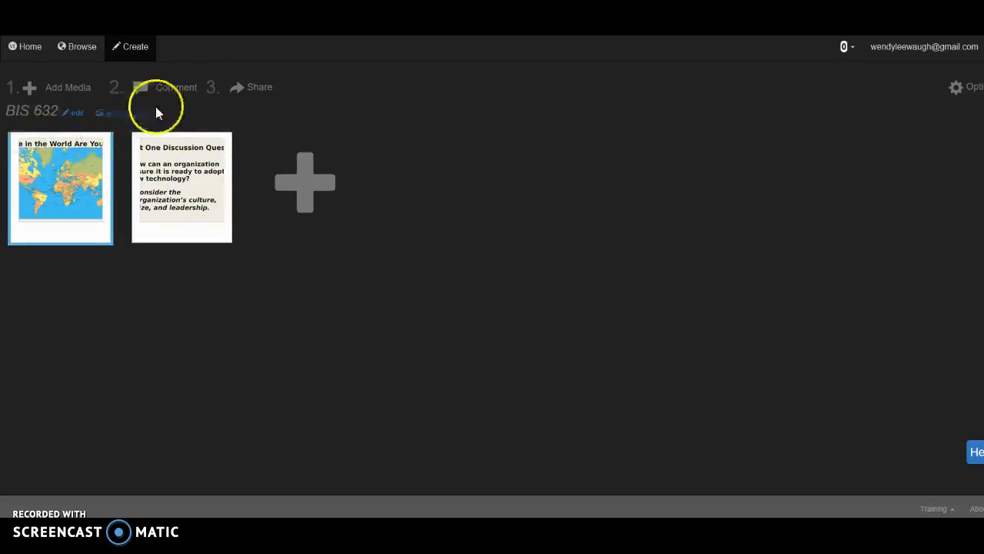
{"action": "left_click", "coordinate": [179, 98]}
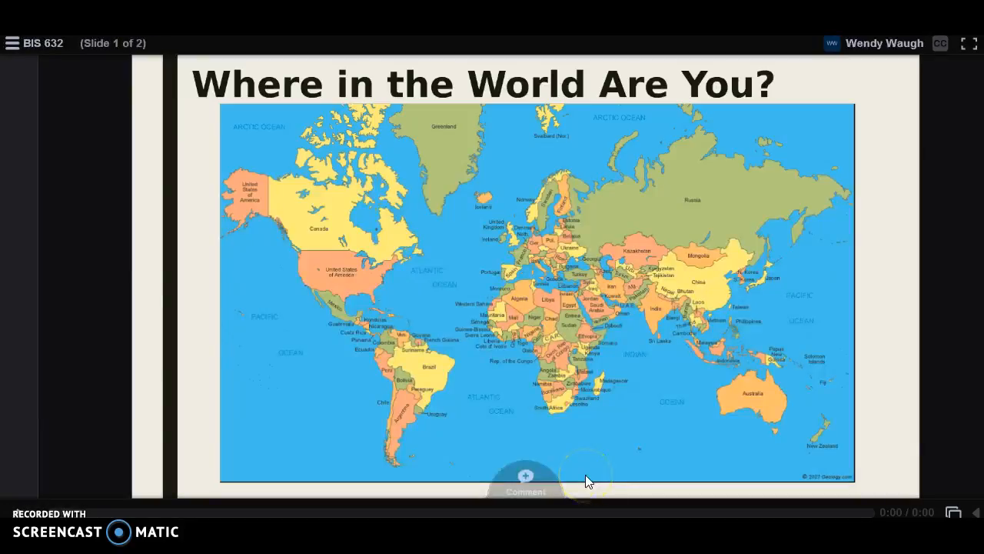
Start recording an audio comment on the map slide, allowing camera and microphone access
{"action": "left_click", "coordinate": [526, 481]}
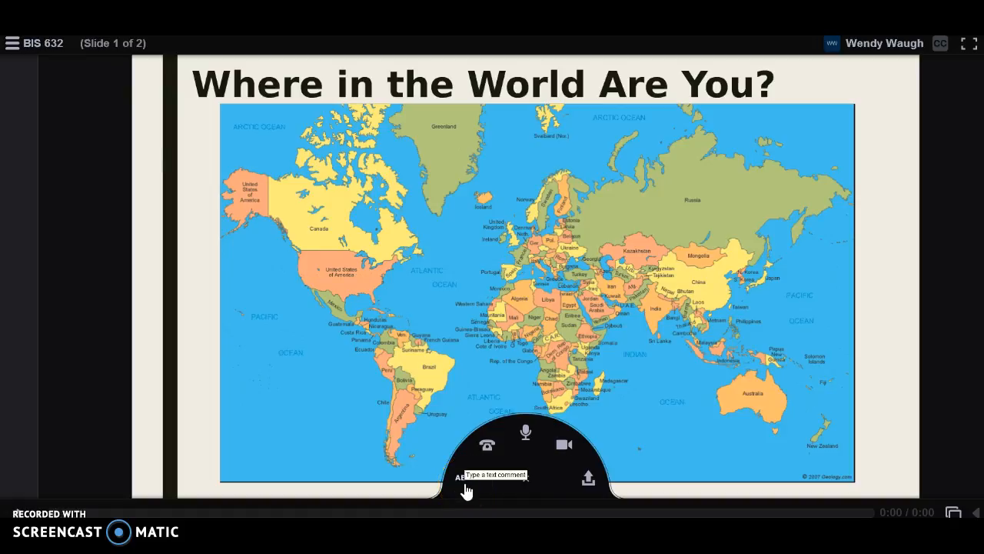
{"action": "left_click", "coordinate": [490, 450]}
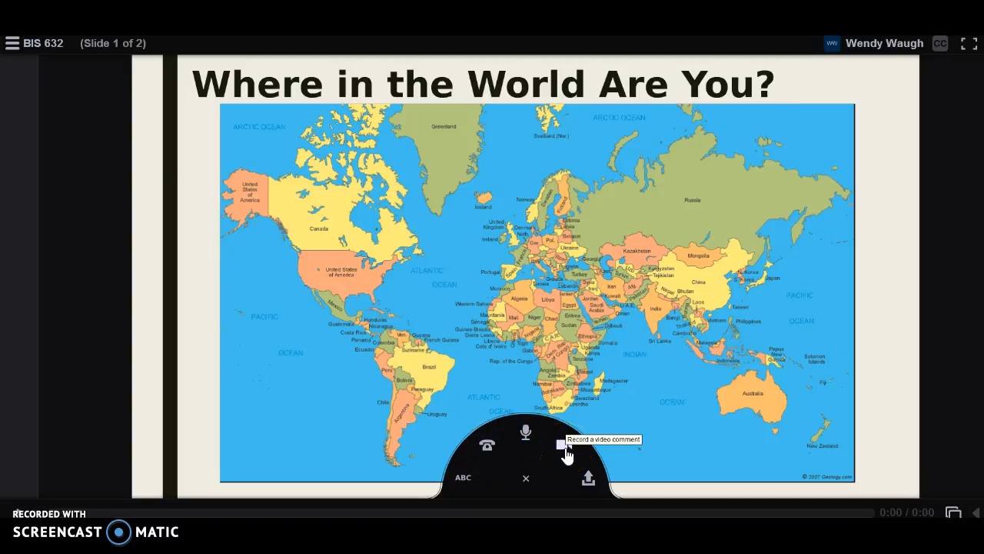
{"action": "left_click", "coordinate": [527, 435]}
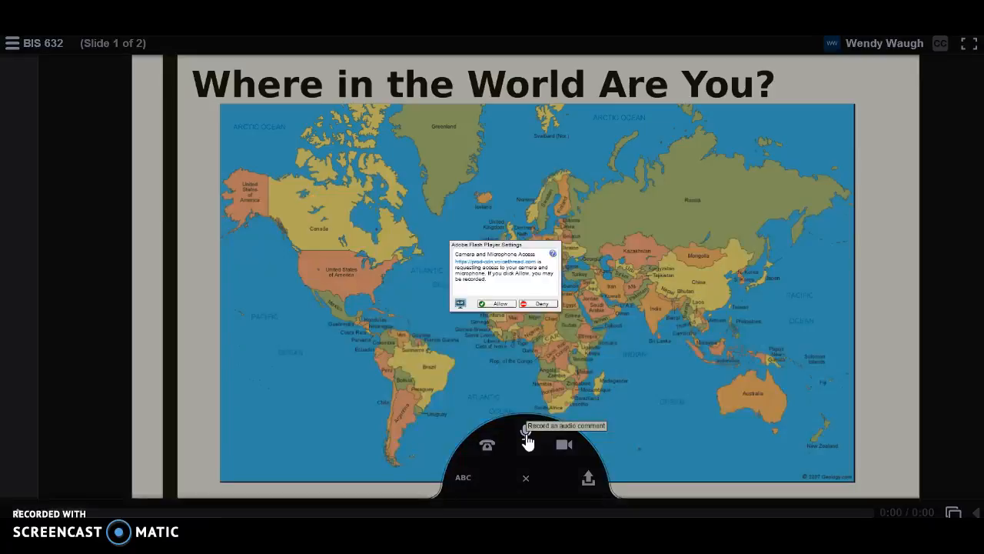
{"action": "left_click", "coordinate": [498, 304]}
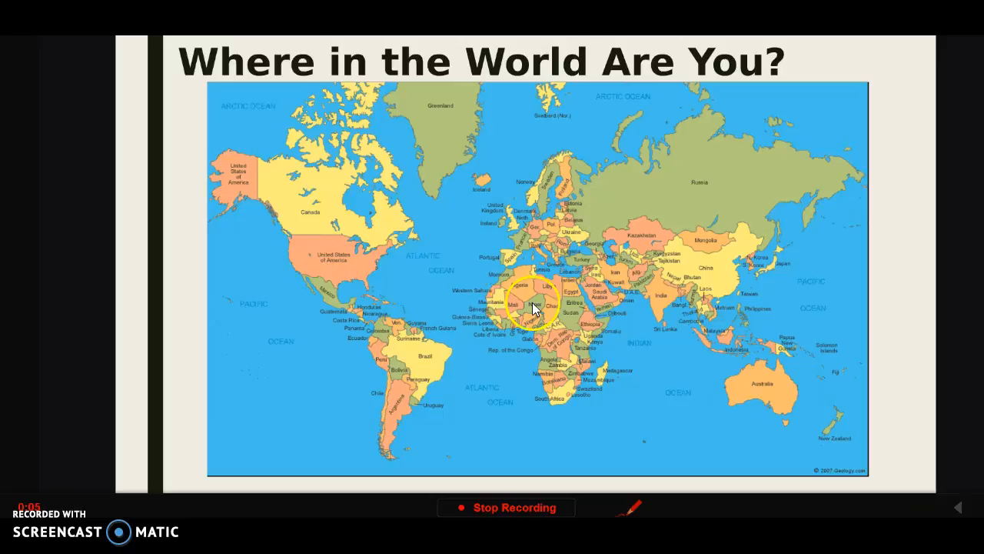
Draw a short red pencil mark over the United States on the map while the comment records
{"action": "left_click", "coordinate": [634, 509]}
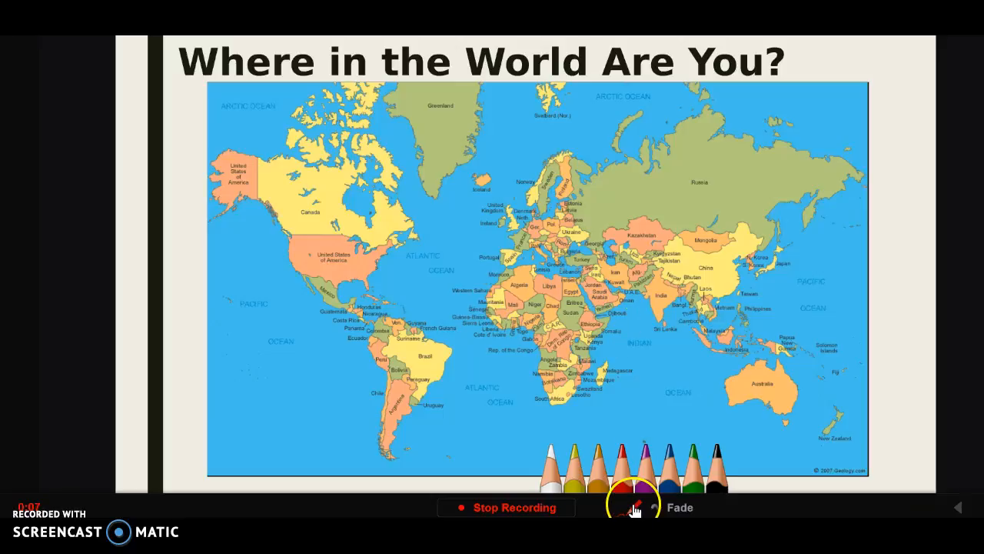
{"action": "left_click", "coordinate": [621, 469]}
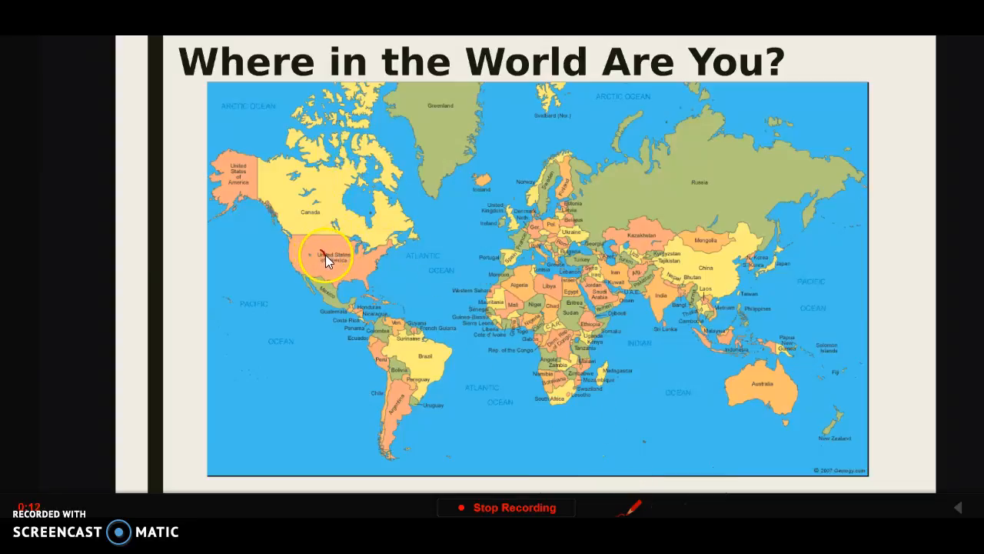
{"action": "left_click_drag", "start_coordinate": [326, 249], "coordinate": [320, 253]}
Stop recording, pause the playback preview and save the audio comment on the map slide
{"action": "left_click", "coordinate": [523, 509]}
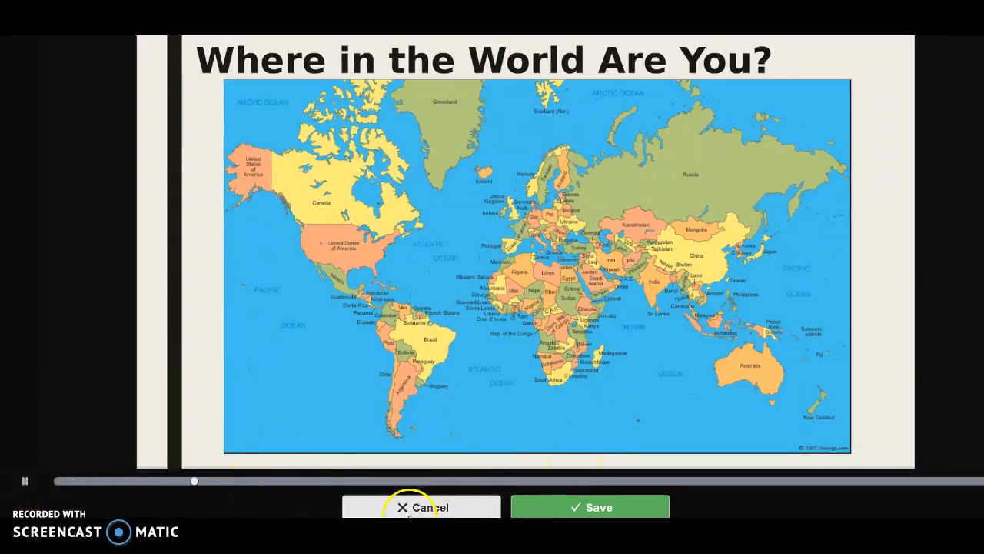
{"action": "left_click", "coordinate": [23, 481]}
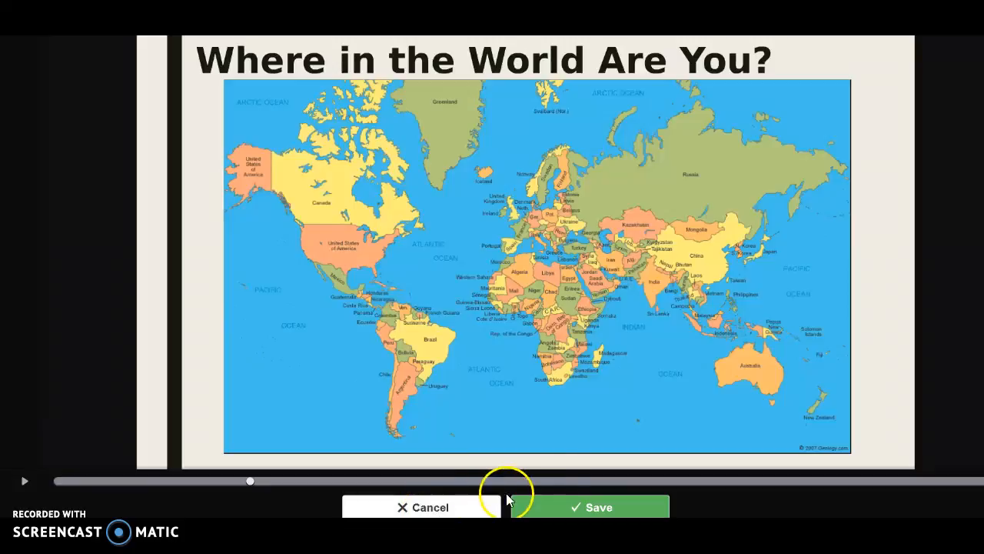
{"action": "left_click", "coordinate": [620, 509]}
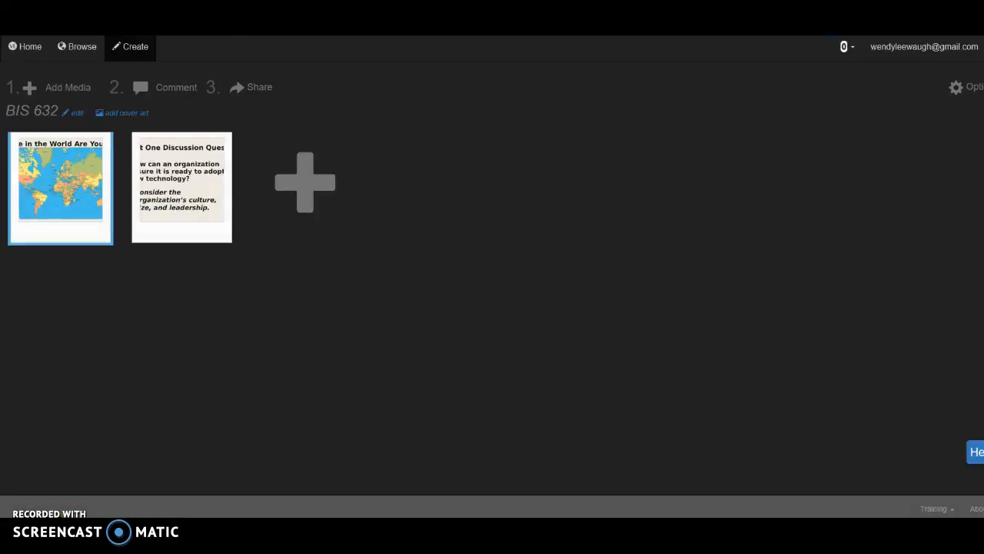
Copy the embed code for sharing the BIS 632 thread
{"action": "left_click", "coordinate": [166, 205]}
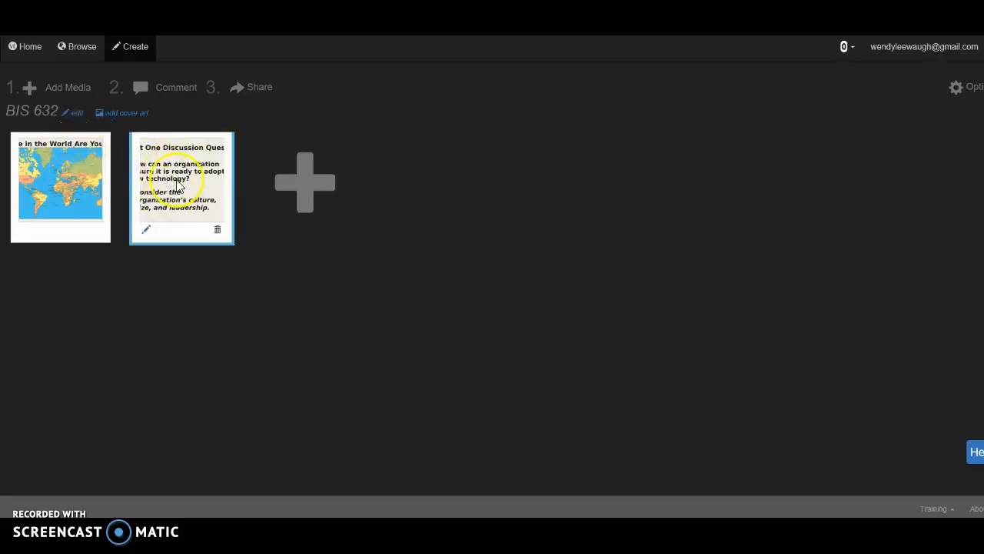
{"action": "left_click", "coordinate": [256, 92]}
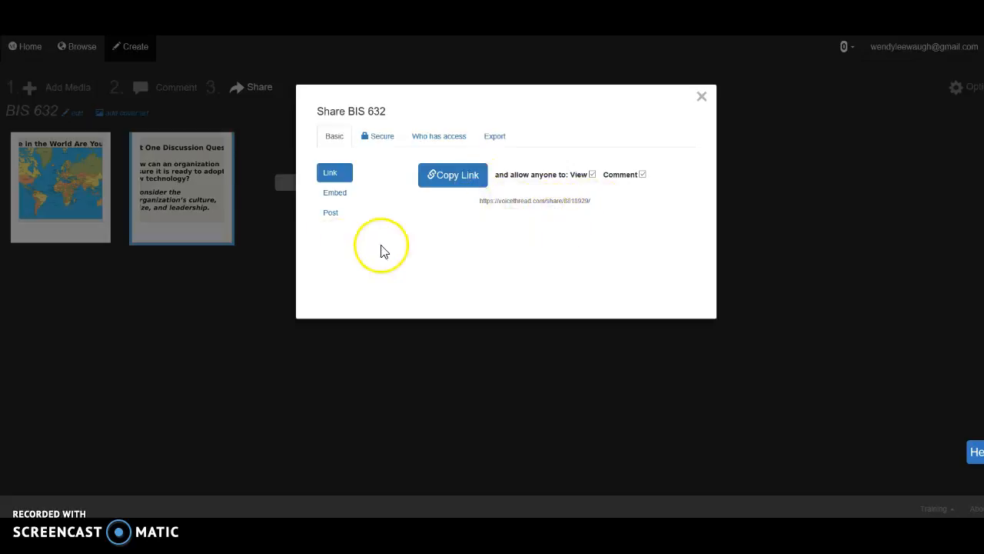
{"action": "left_click", "coordinate": [335, 193]}
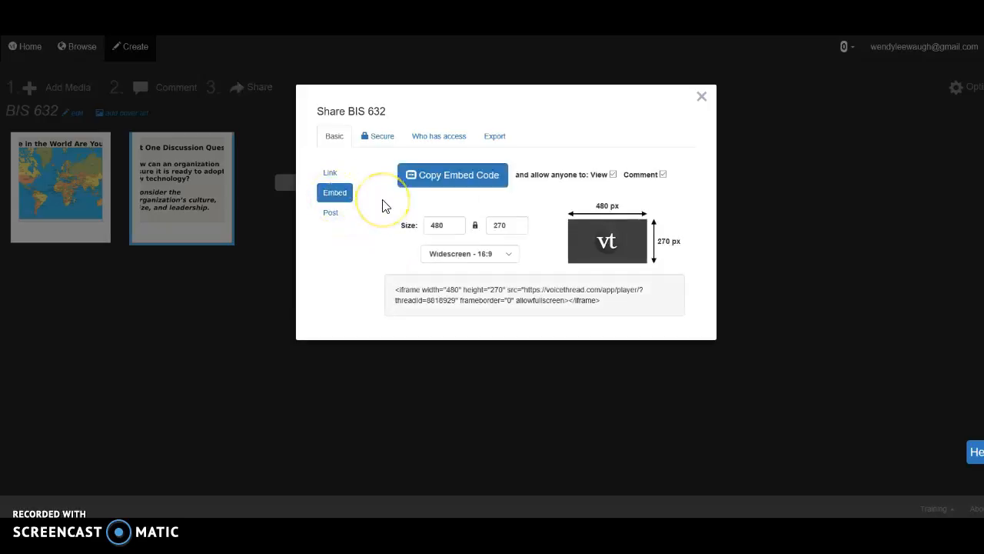
{"action": "left_click", "coordinate": [448, 183]}
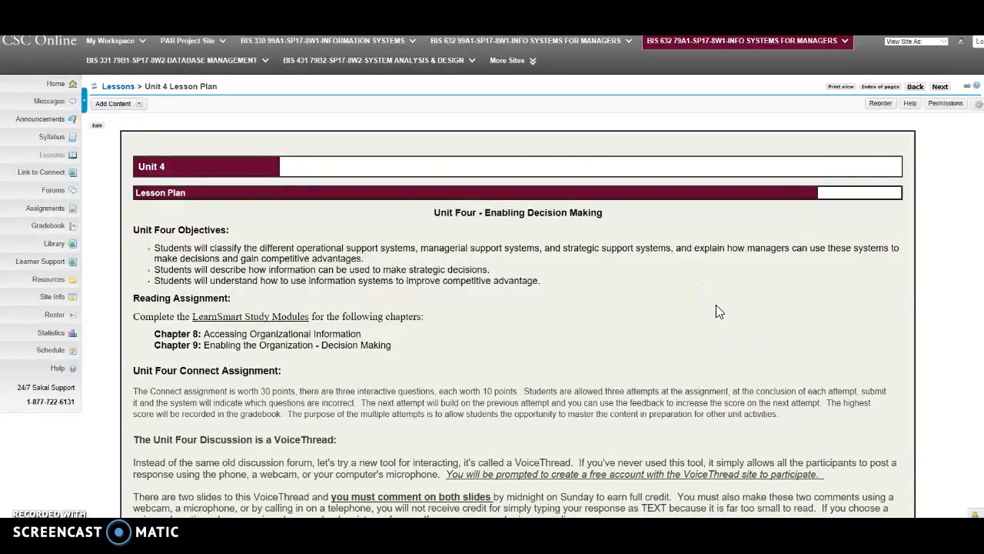
Switch to Sakai and examine the VoiceThread discussion section and embedded player on the Unit 4 Lesson Plan page
{"action": "scroll", "coordinate": [698, 308], "scroll_direction": "down", "scroll_amount": 3}
{"action": "scroll", "coordinate": [696, 305], "scroll_direction": "down", "scroll_amount": 1}
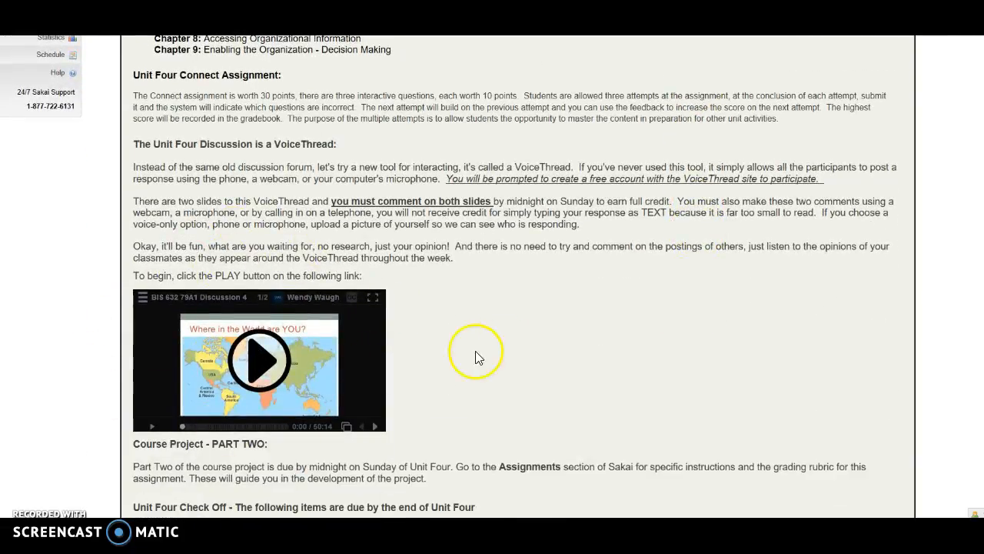
{"action": "scroll", "coordinate": [510, 333], "scroll_direction": "up", "scroll_amount": 3}
{"action": "scroll", "coordinate": [438, 300], "scroll_direction": "down", "scroll_amount": 3}
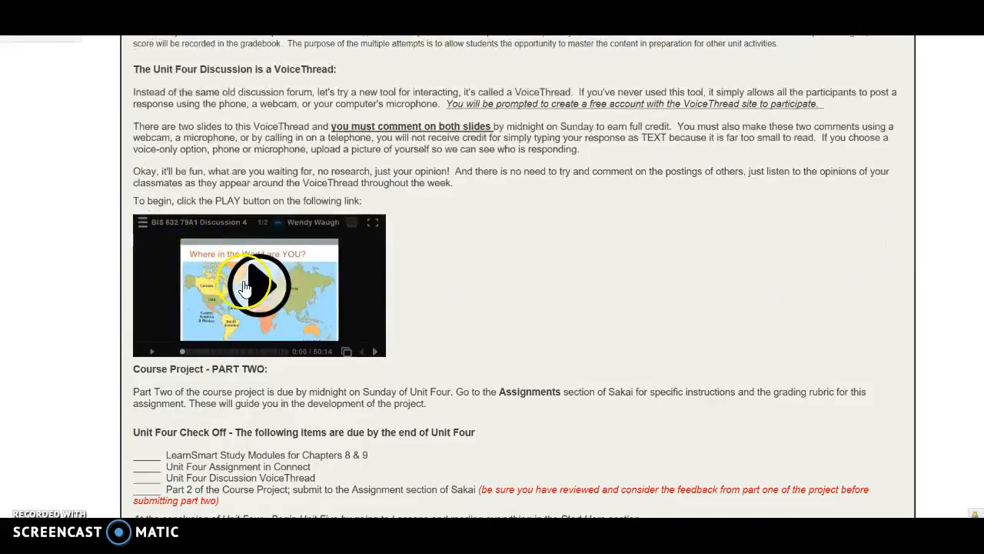
{"action": "scroll", "coordinate": [473, 300], "scroll_direction": "up", "scroll_amount": 5}
{"action": "scroll", "coordinate": [475, 300], "scroll_direction": "up", "scroll_amount": 1}
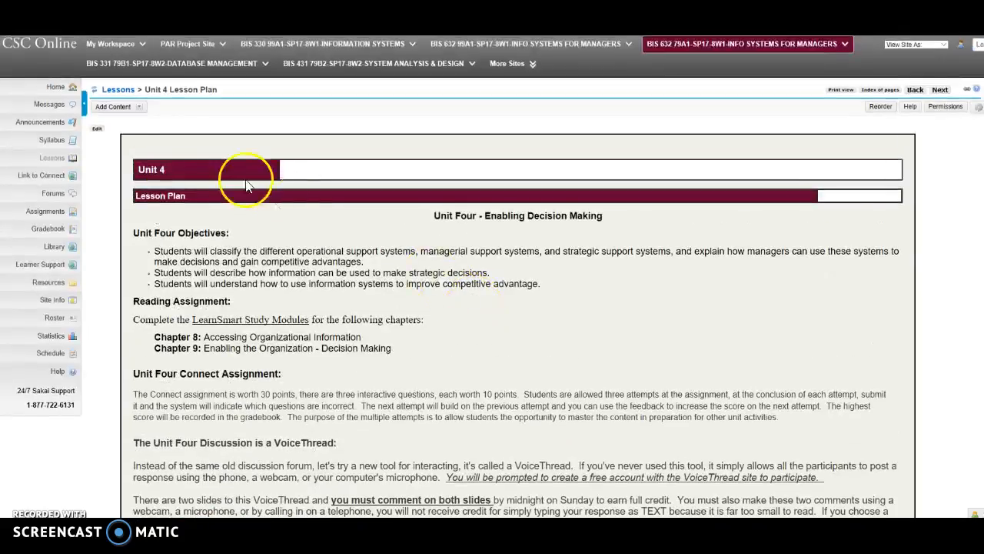
Open the Unit 4 Lesson Plan text for editing, examine its HTML source code and save the page
{"action": "left_click", "coordinate": [97, 132]}
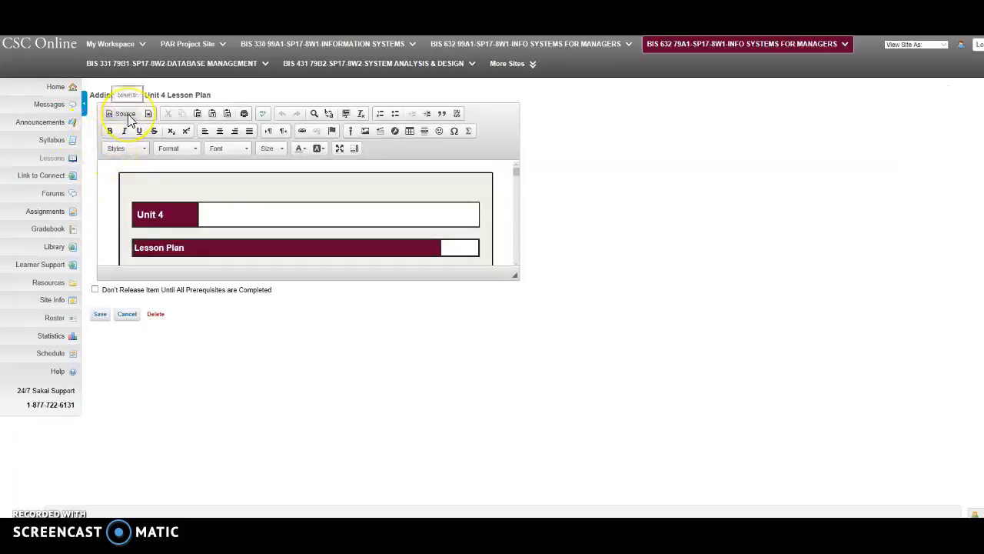
{"action": "left_click", "coordinate": [124, 114]}
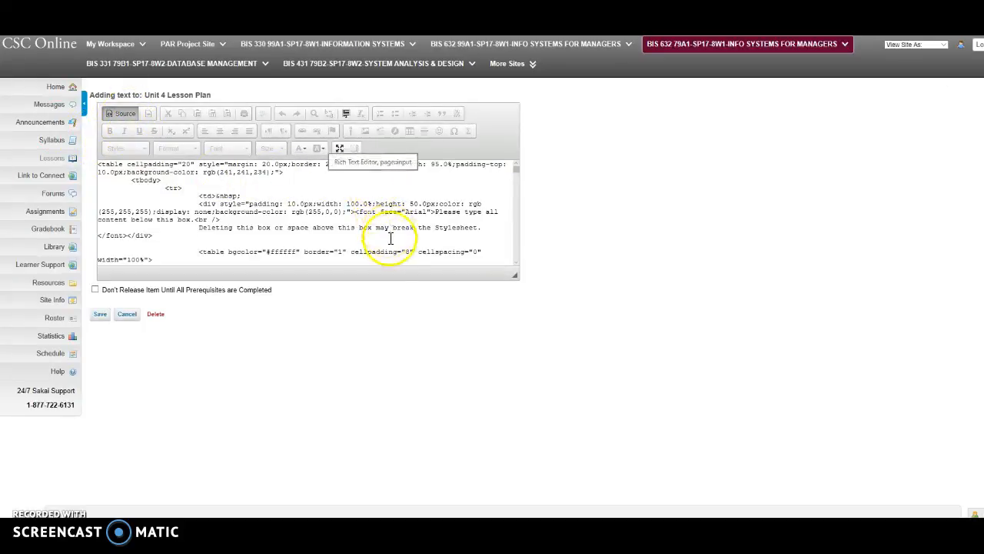
{"action": "scroll", "coordinate": [394, 243], "scroll_direction": "down", "scroll_amount": 4}
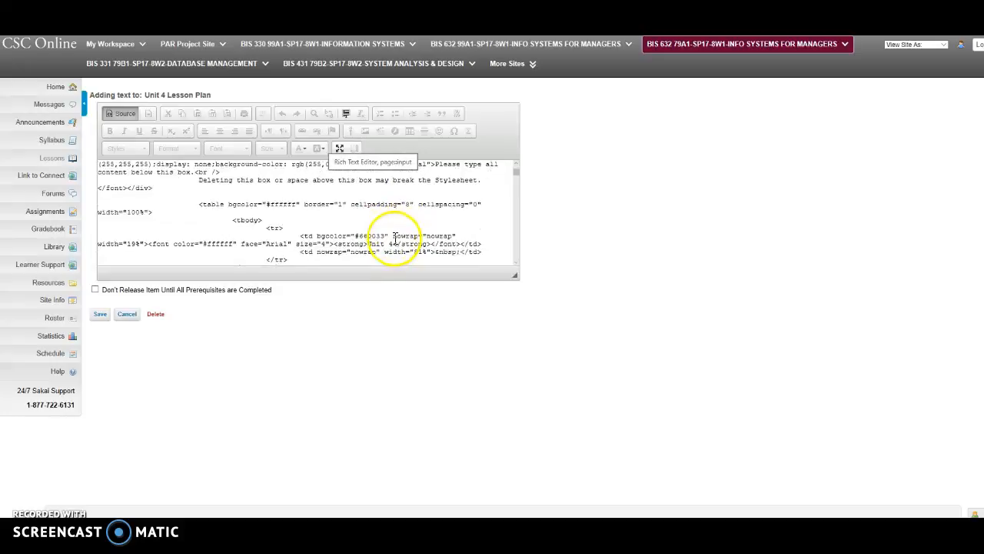
{"action": "scroll", "coordinate": [395, 238], "scroll_direction": "down", "scroll_amount": 4}
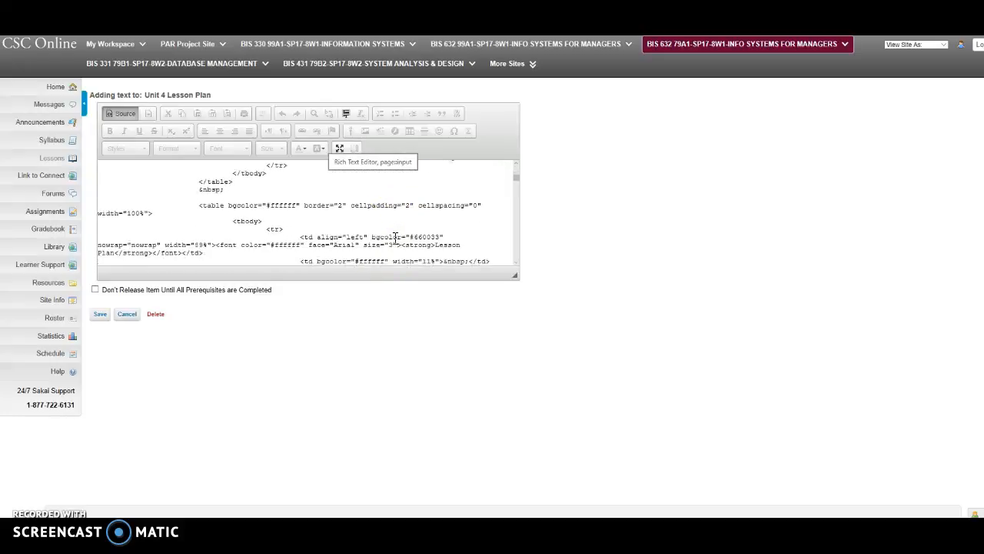
{"action": "scroll", "coordinate": [394, 238], "scroll_direction": "down", "scroll_amount": 1}
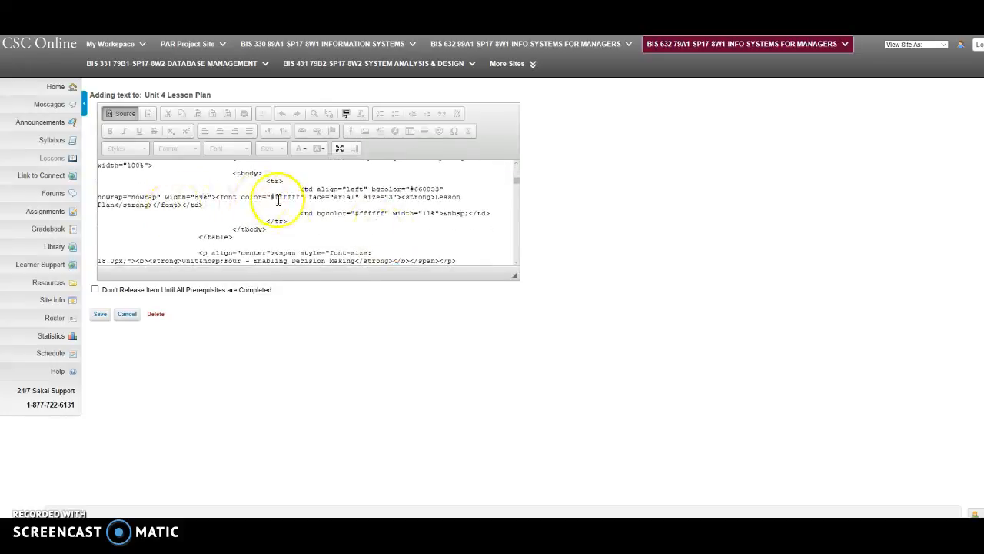
{"action": "scroll", "coordinate": [384, 220], "scroll_direction": "down", "scroll_amount": 1}
{"action": "scroll", "coordinate": [385, 236], "scroll_direction": "down", "scroll_amount": 1}
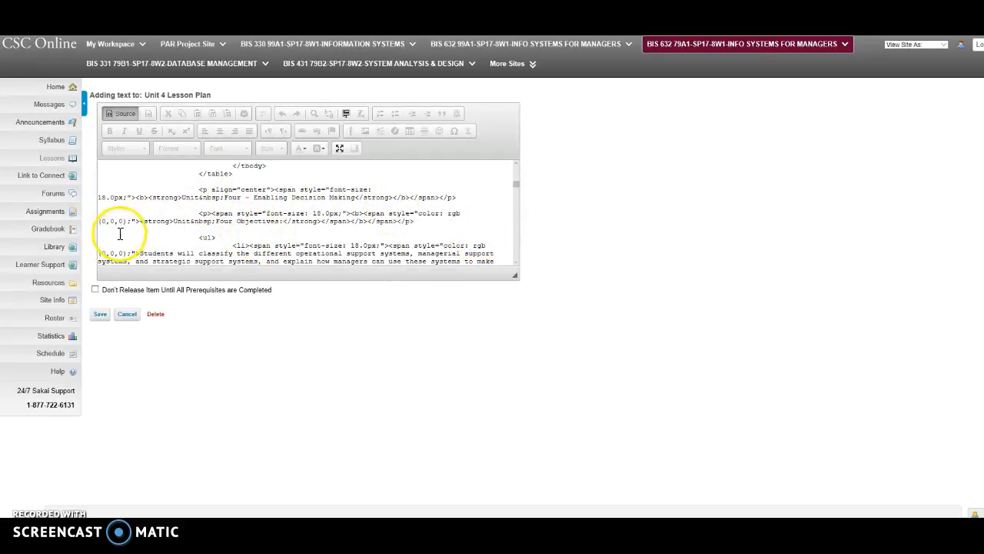
{"action": "left_click", "coordinate": [100, 315]}
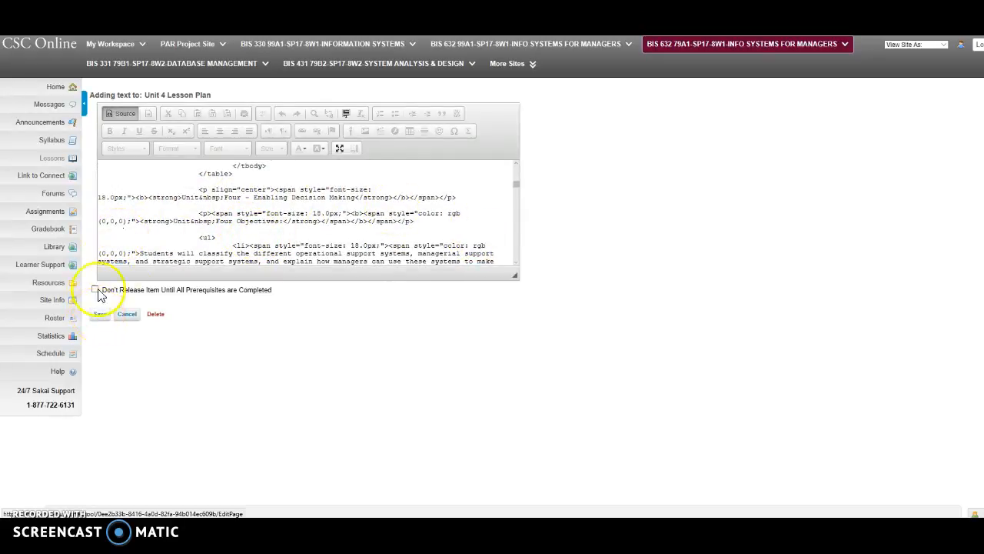
Review the saved Unit 4 Lesson Plan from the embedded VoiceThread through the Unit Four check-off list
{"action": "scroll", "coordinate": [606, 305], "scroll_direction": "down", "scroll_amount": 4}
{"action": "scroll", "coordinate": [606, 308], "scroll_direction": "down", "scroll_amount": 1}
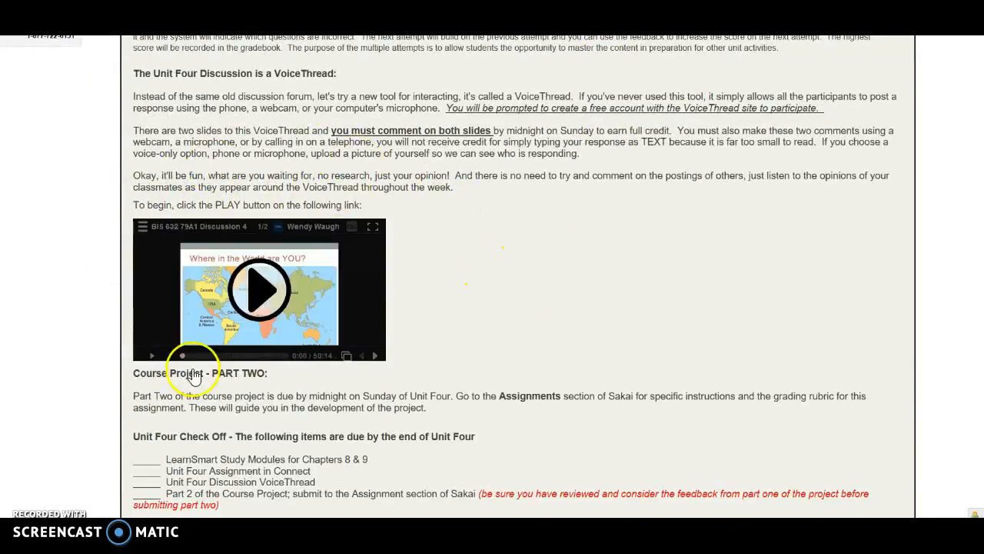
{"action": "scroll", "coordinate": [655, 335], "scroll_direction": "down", "scroll_amount": 1}
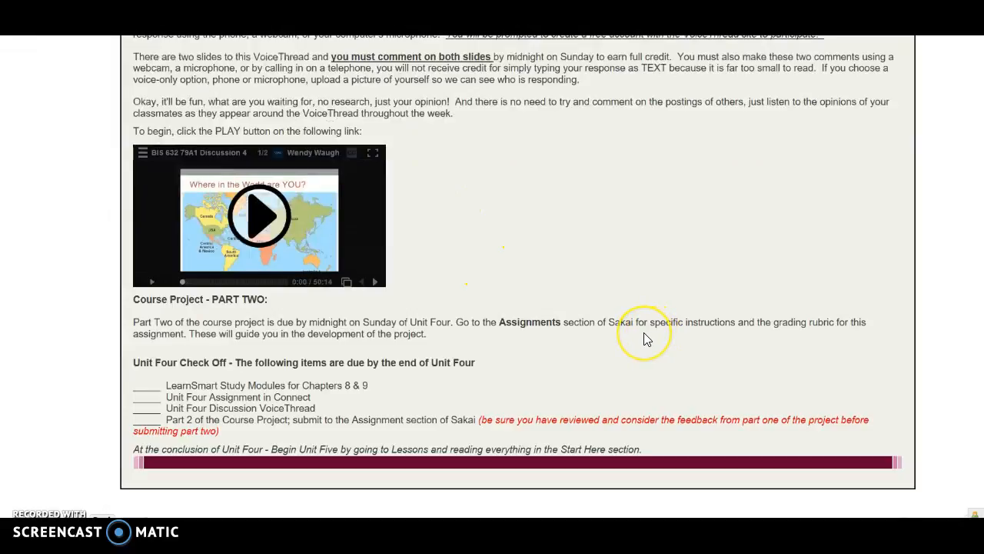
{"action": "scroll", "coordinate": [642, 338], "scroll_direction": "up", "scroll_amount": 10}
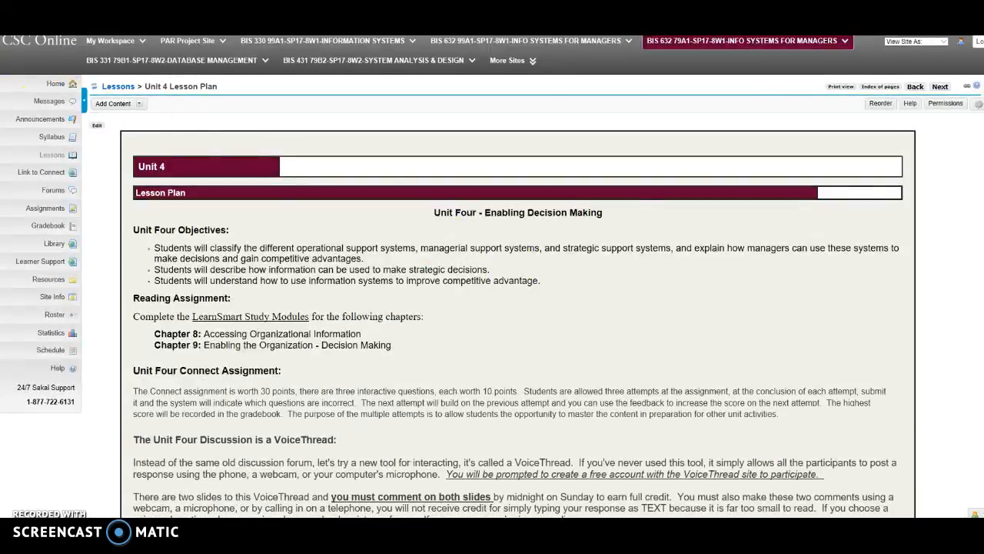
{"action": "scroll", "coordinate": [546, 175], "scroll_direction": "down", "scroll_amount": 5}
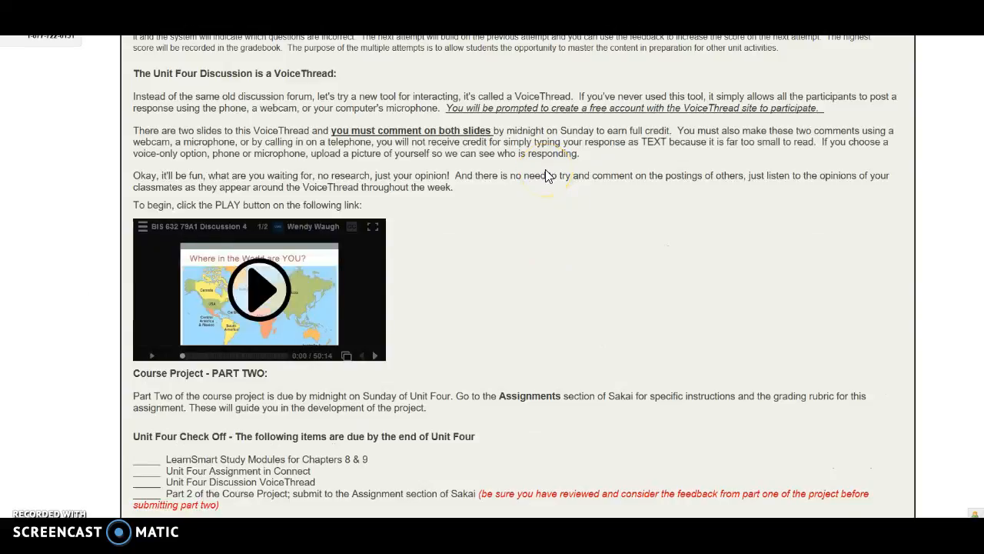